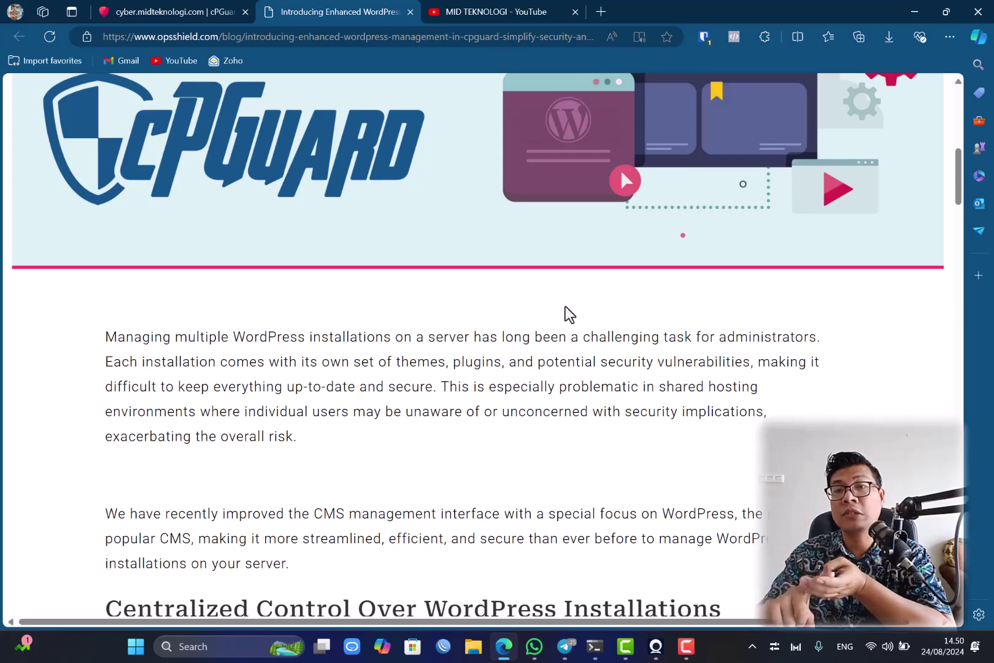
# Skim the opening of the blog article about enhanced WordPress management in cPGuard.
pyautogui.scroll(10, 565, 307)
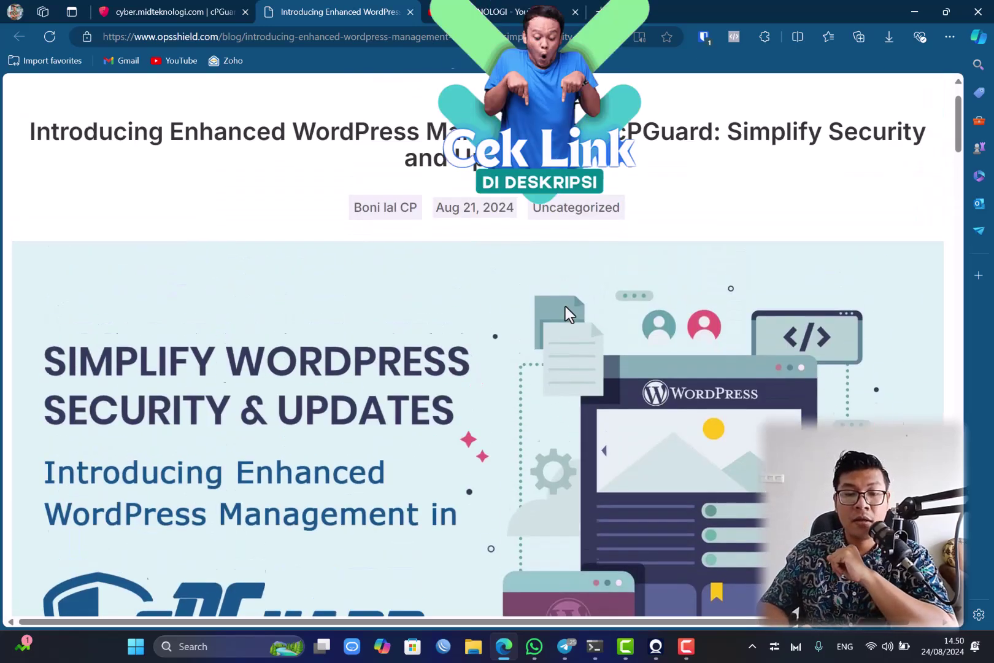
pyautogui.scroll(-2, 565, 306)
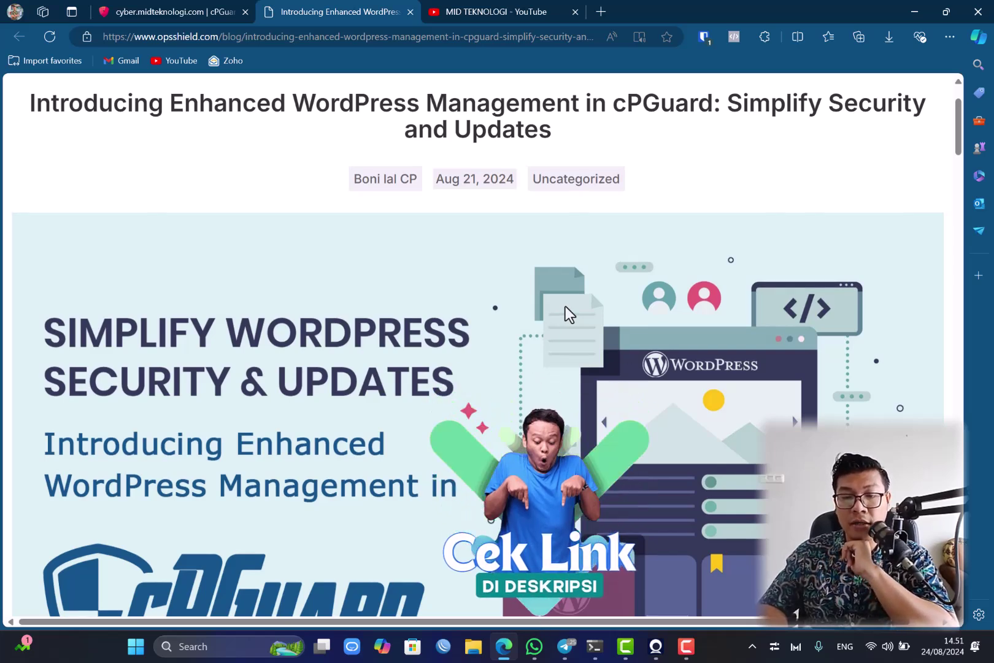
pyautogui.scroll(-10, 565, 306)
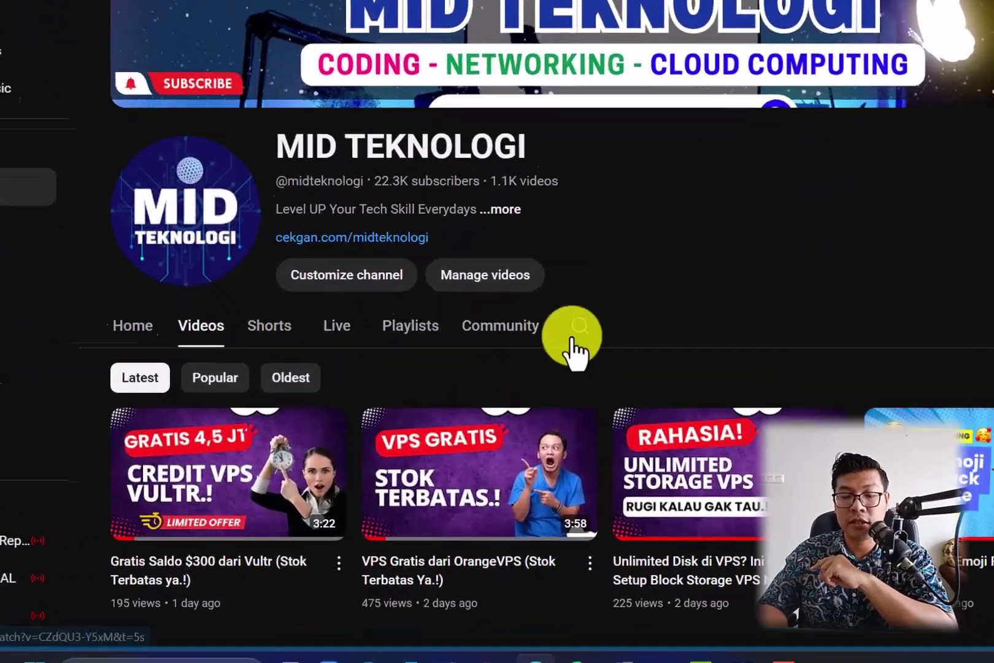
# Search the MID TEKNOLOGI YouTube channel's videos for "cpguard".
pyautogui.click(539, 382)
pyautogui.write('cpguard')
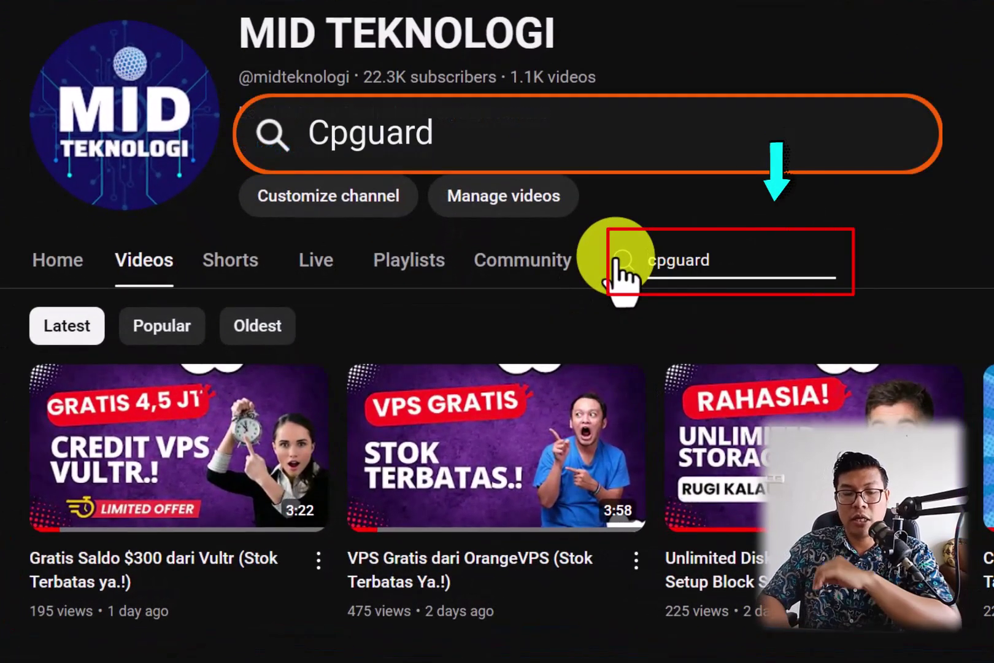
pyautogui.press('Return')
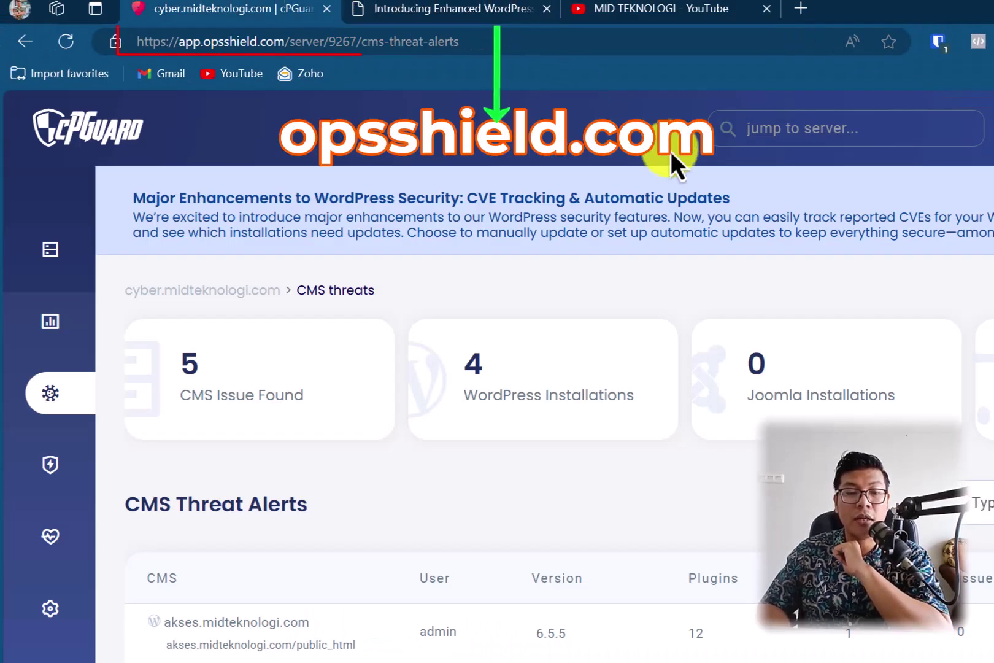
# Return to the cPGuard blog article and read its key features down to the sample CMS threats table.
pyautogui.click(472, 10)
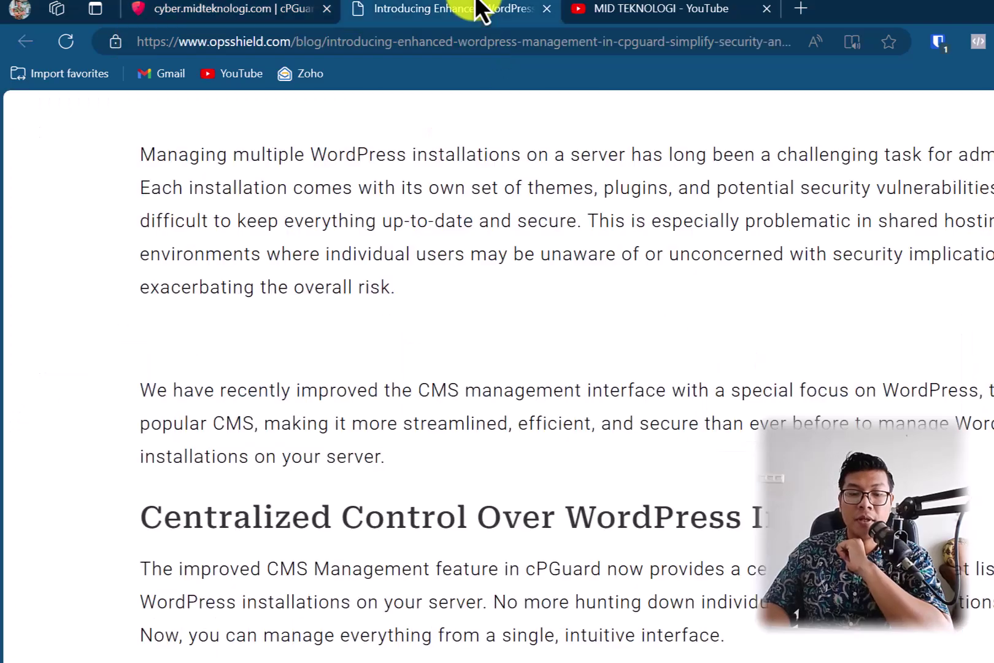
pyautogui.scroll(-5, 640, 414)
pyautogui.scroll(-3, 640, 415)
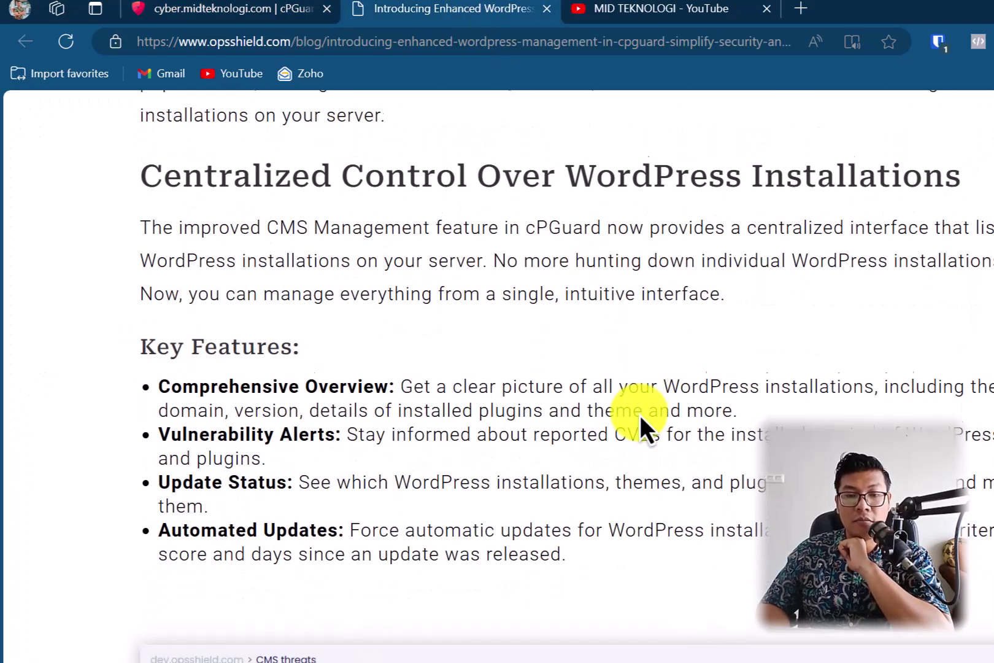
pyautogui.scroll(-8, 640, 414)
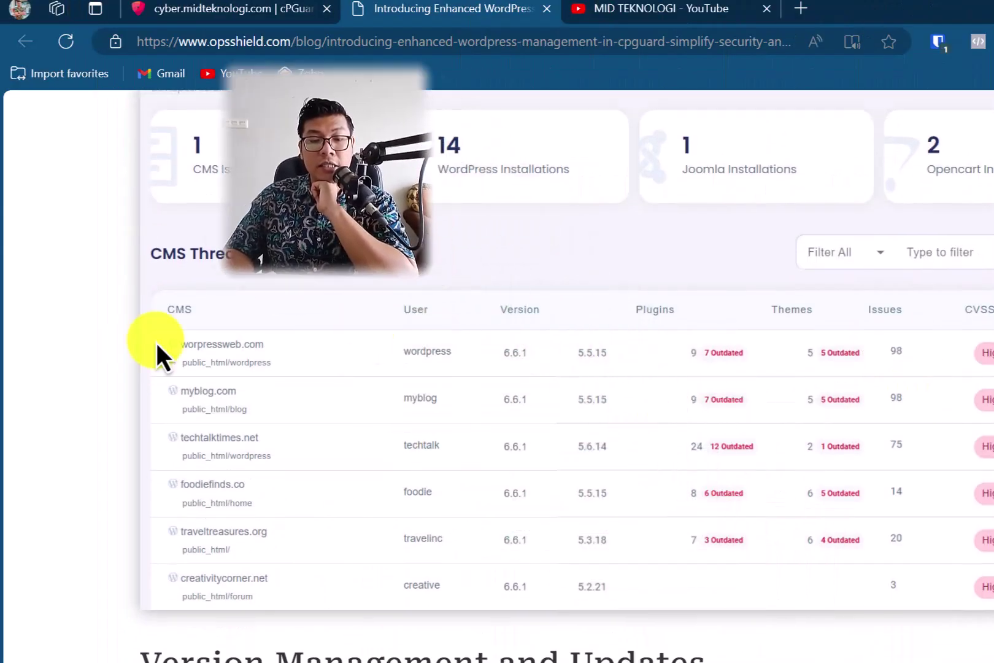
# Switch to the cPGuard dashboard and review the CMS threat alerts for the server's WordPress installations.
pyautogui.click(311, 8)
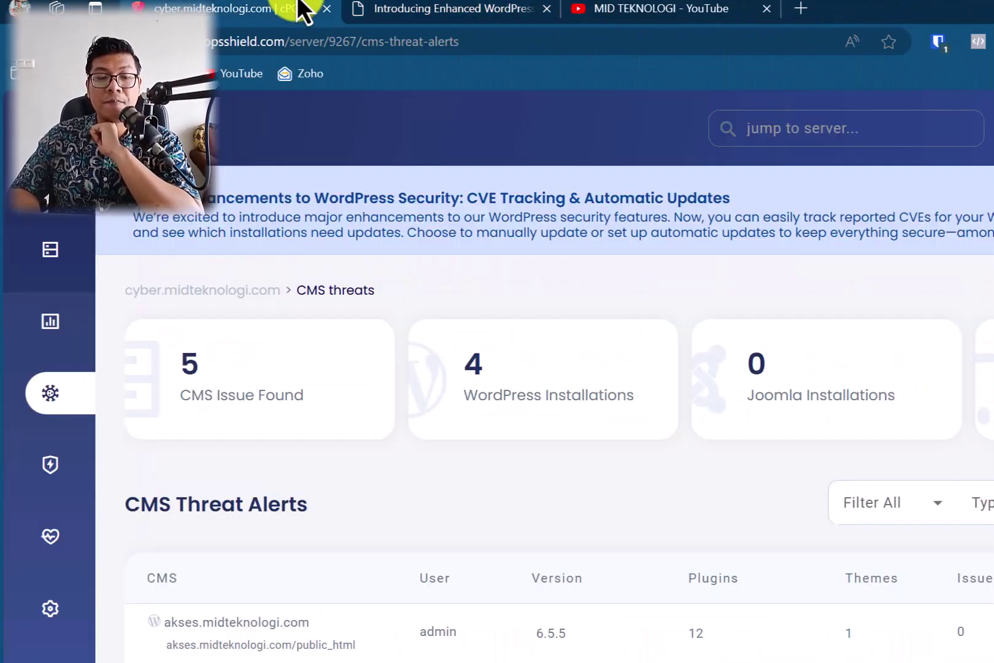
pyautogui.scroll(-5, 467, 346)
pyautogui.scroll(1, 467, 346)
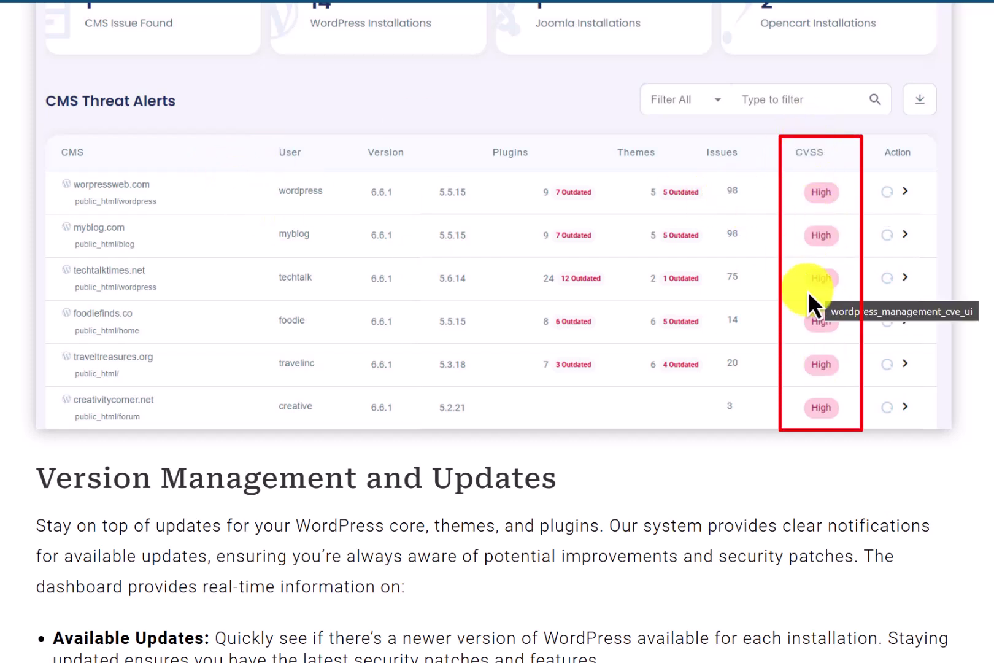
# Examine the article's sample CMS threat table and sample plugin details, including the CVSS ratings and issues per plugin.
pyautogui.scroll(-5, 807, 290)
pyautogui.scroll(5, 769, 192)
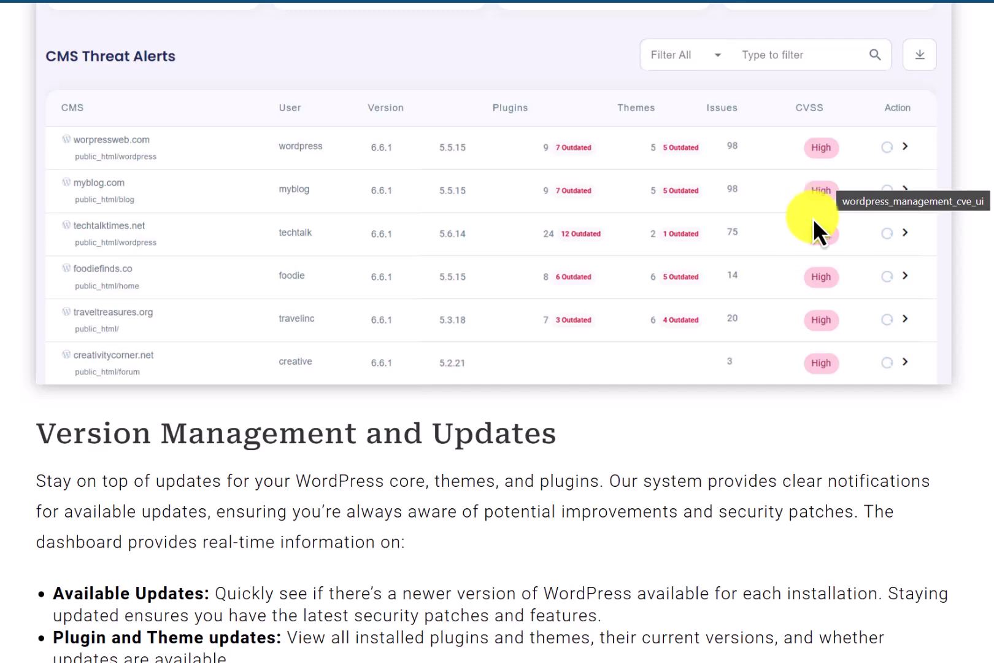
pyautogui.scroll(3, 814, 217)
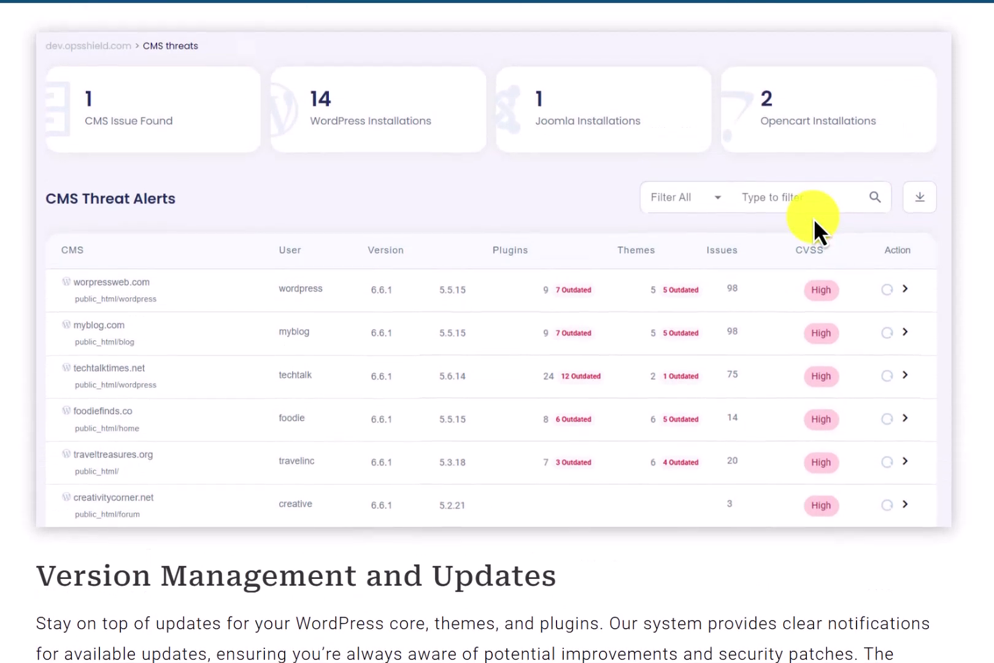
pyautogui.scroll(-10, 814, 218)
pyautogui.scroll(-4, 814, 217)
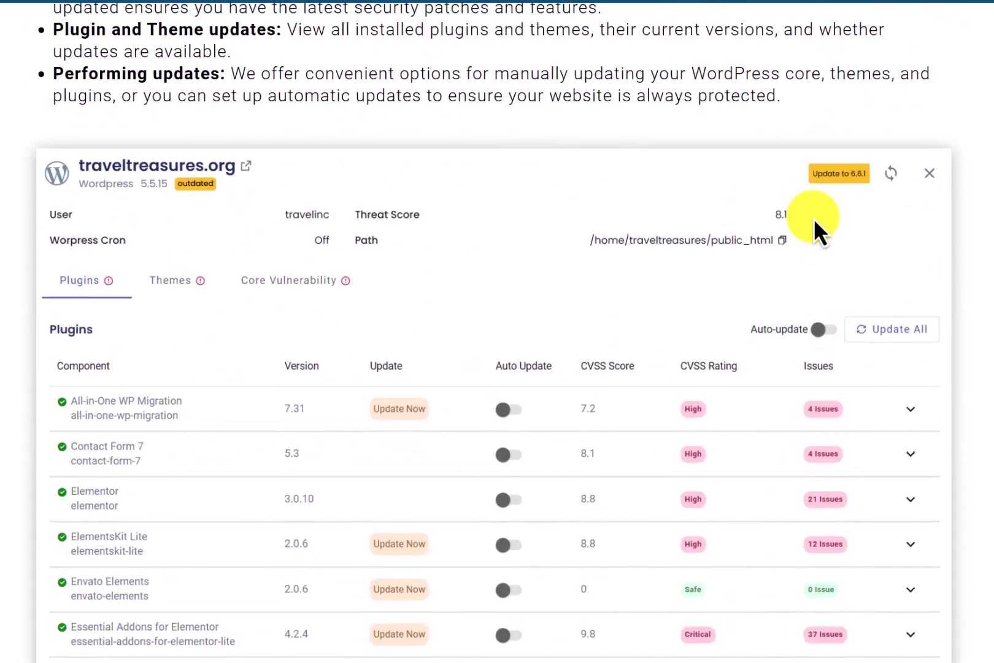
pyautogui.scroll(-1, 813, 217)
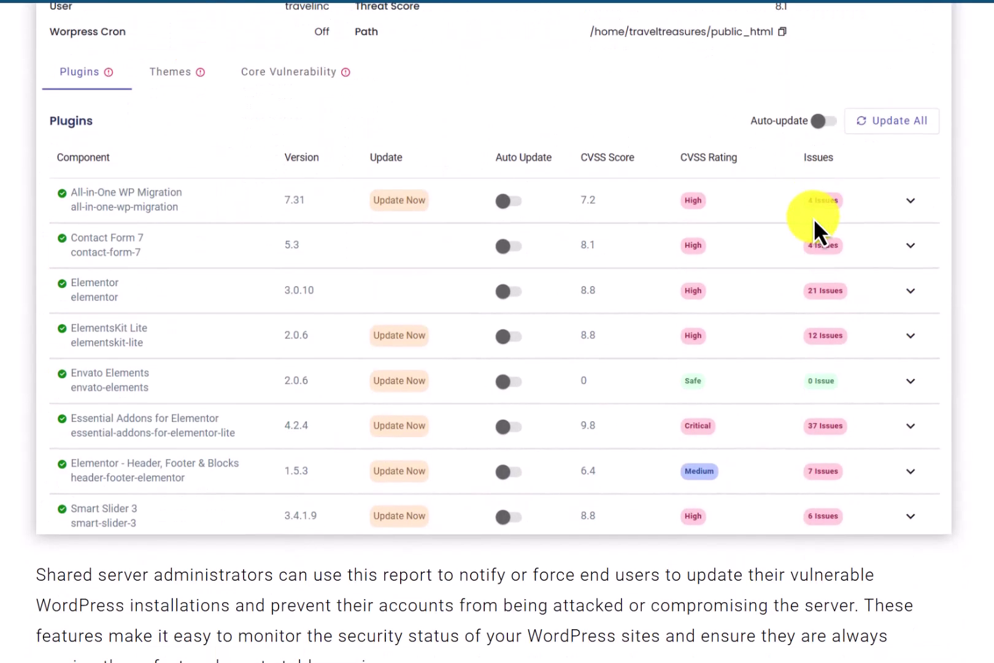
pyautogui.scroll(-1, 814, 218)
pyautogui.moveTo(660, 110); pyautogui.dragTo(656, 169)
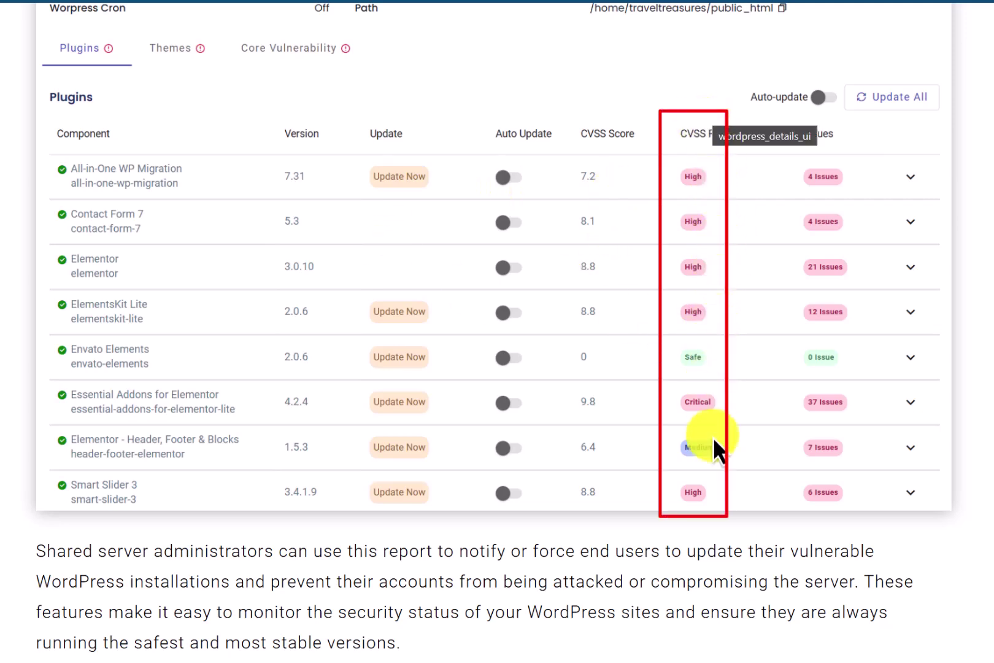
pyautogui.scroll(-3, 841, 356)
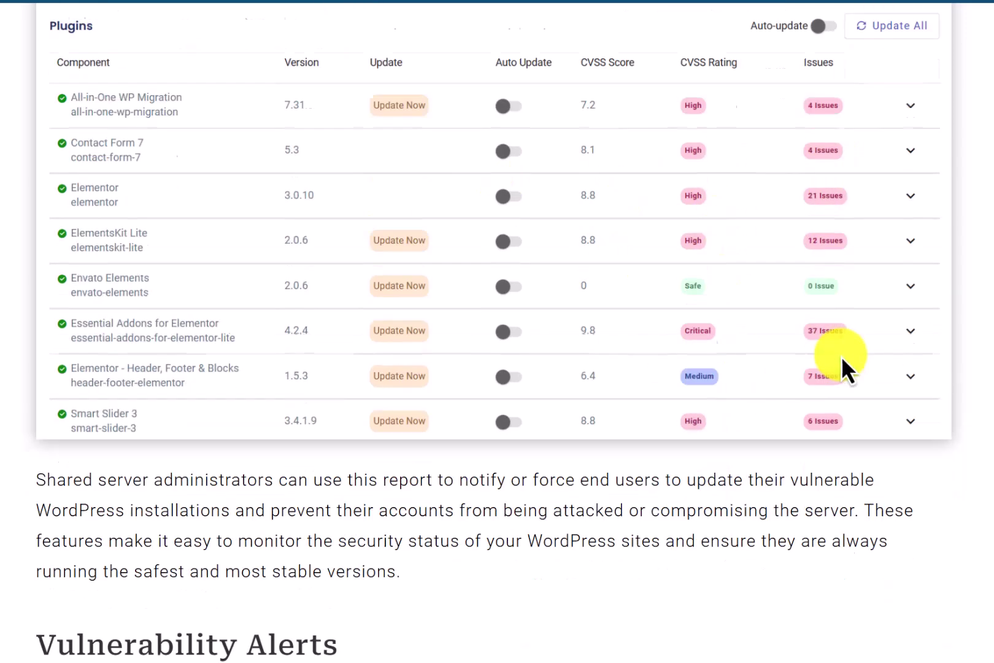
pyautogui.scroll(5, 575, 217)
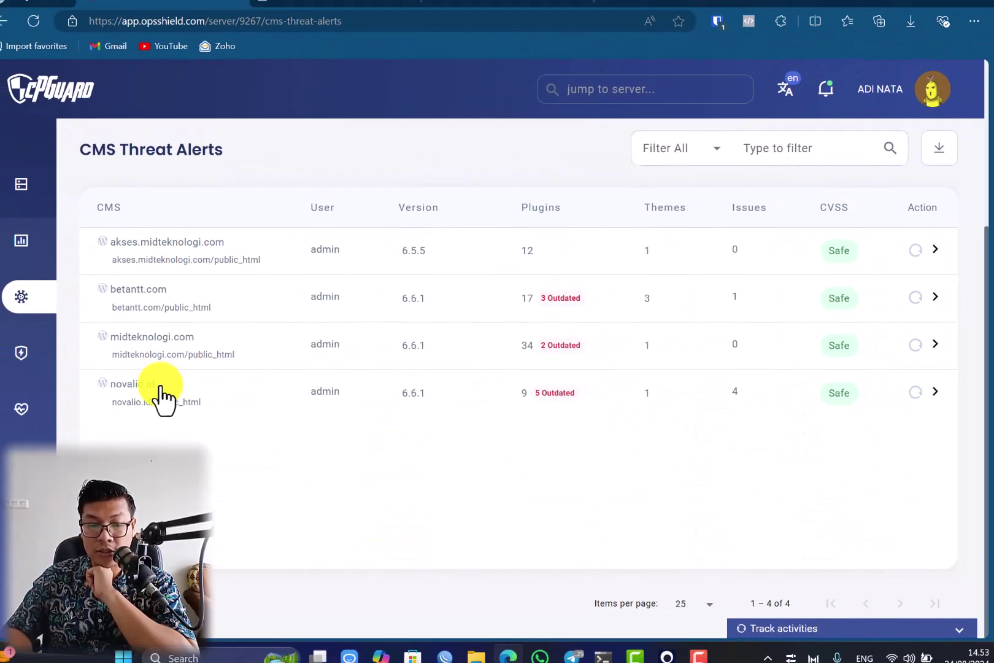
# Open the novalio.id installation from the cPGuard CMS threat alerts and examine its plugin list down to LiteSpeed Cache.
pyautogui.click(934, 396)
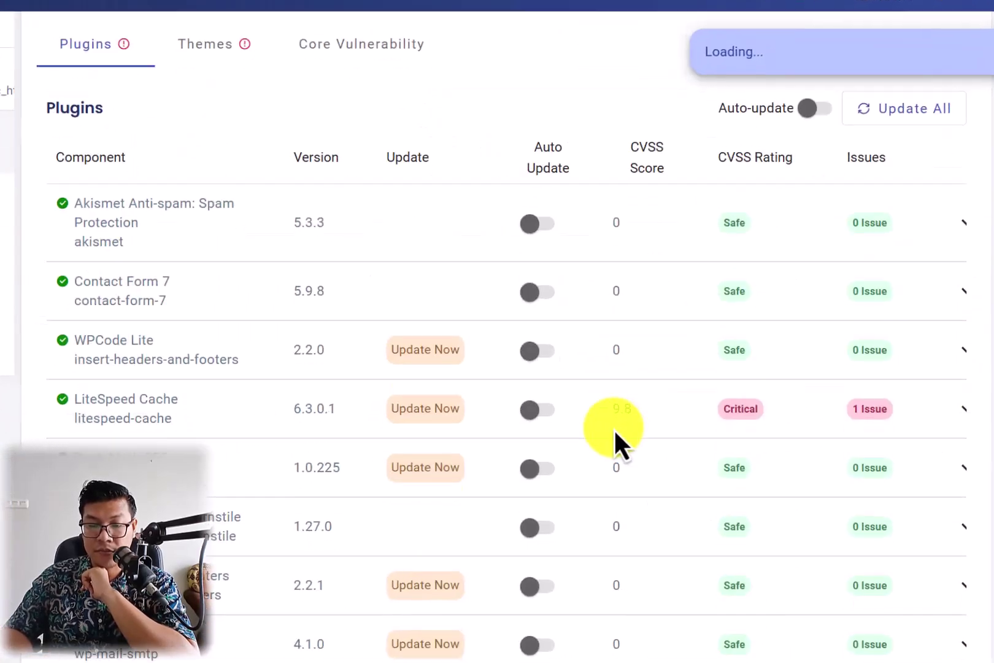
pyautogui.scroll(-2, 609, 429)
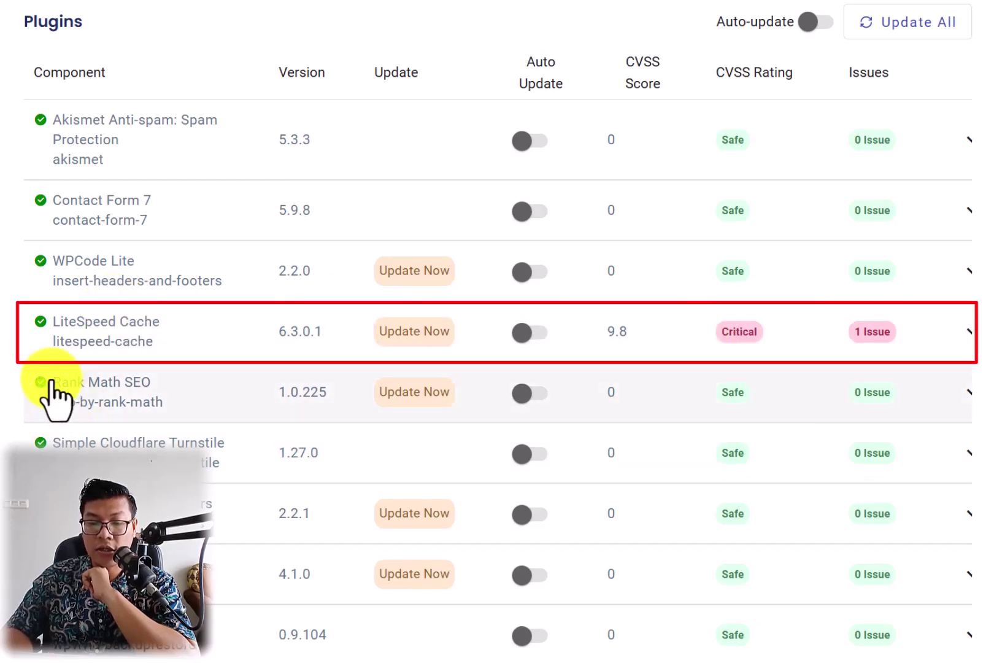
pyautogui.click(418, 335)
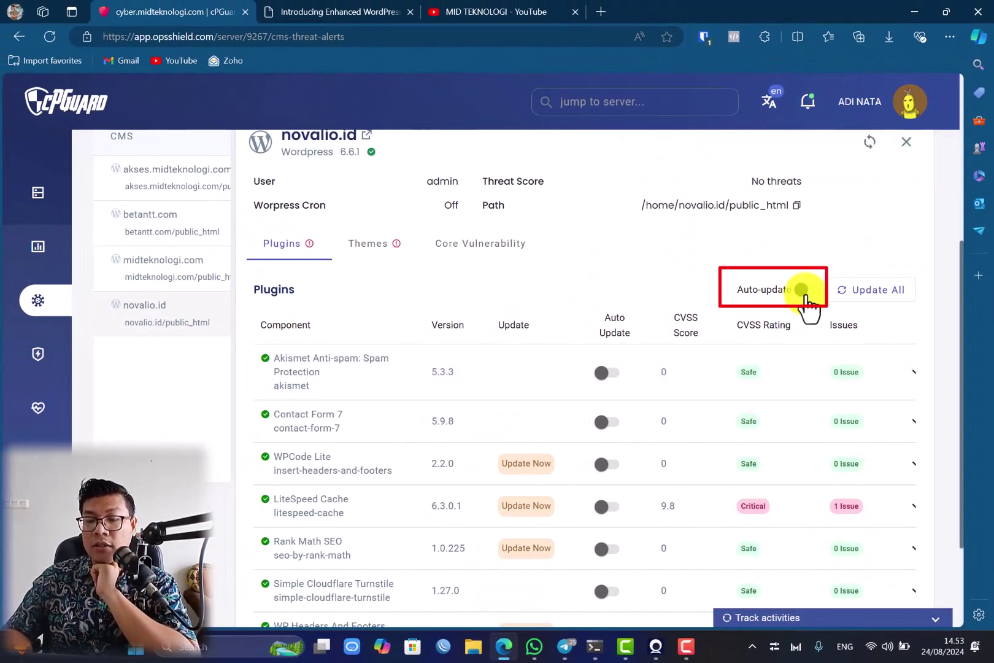
# Switch on auto-update for all of novalio.id's plugins and switch it back off.
pyautogui.click(805, 290)
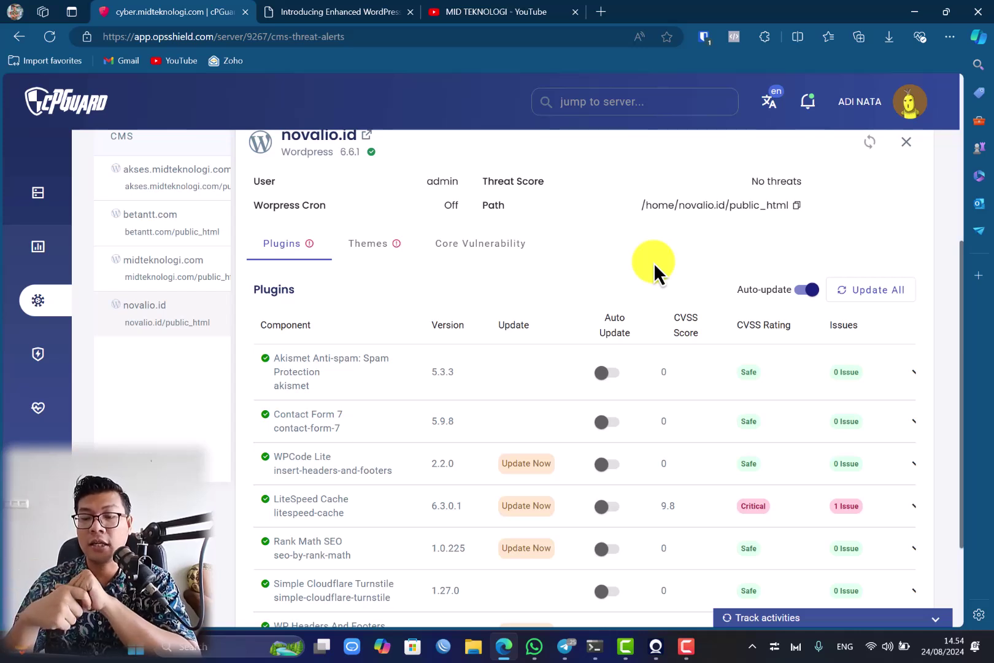
pyautogui.scroll(-1, 652, 263)
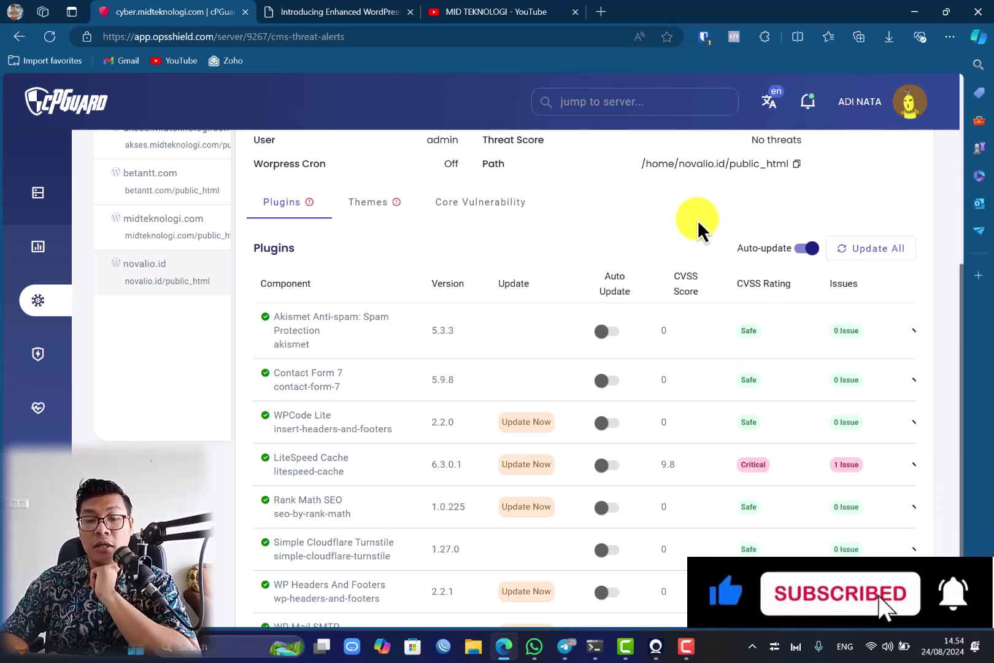
pyautogui.scroll(-1, 697, 220)
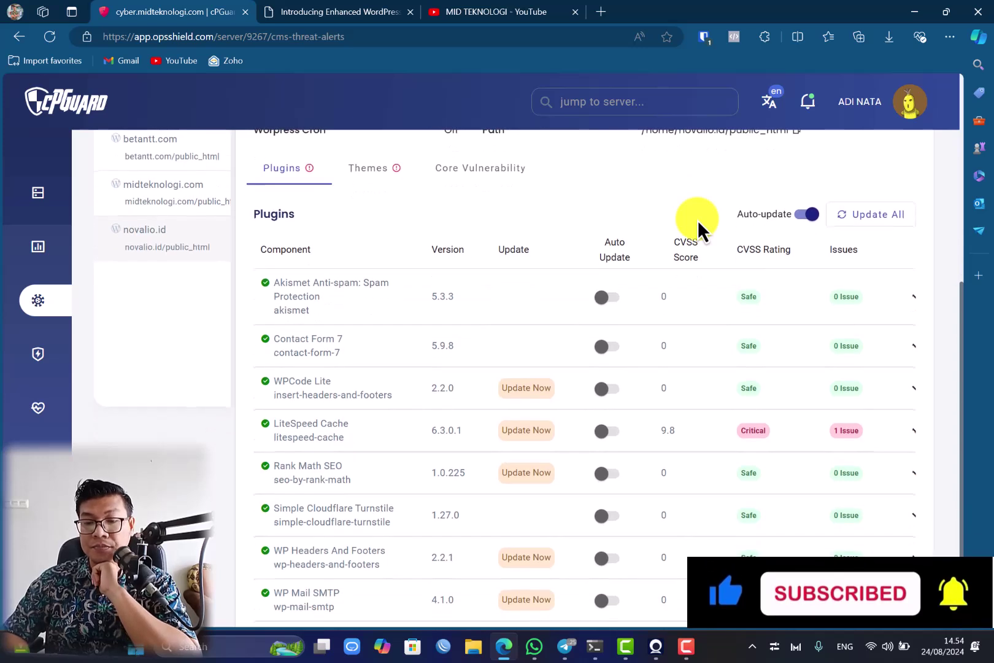
pyautogui.scroll(2, 697, 220)
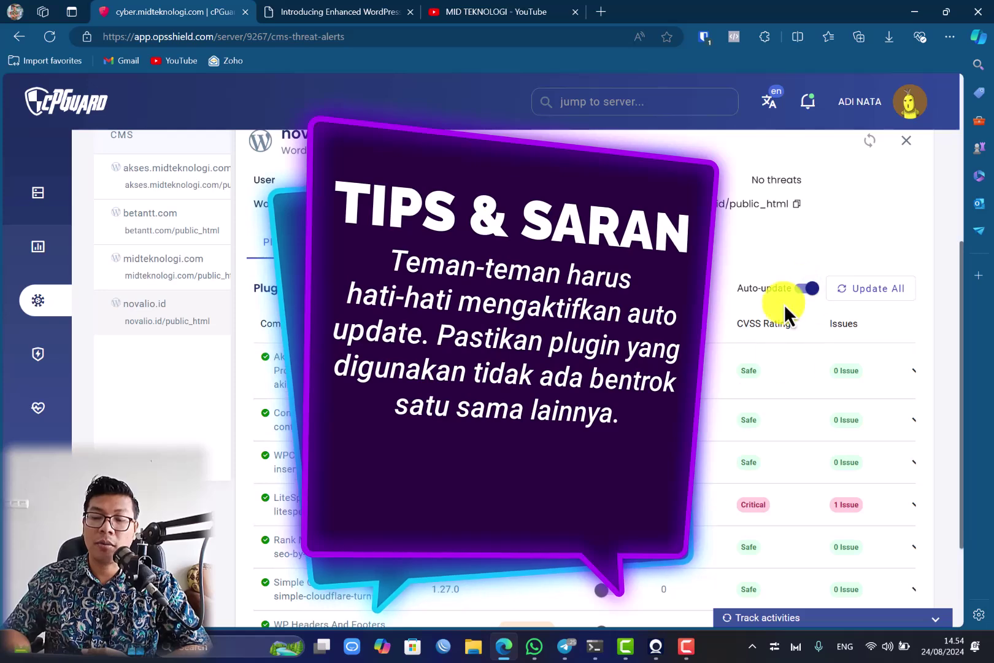
pyautogui.click(872, 289)
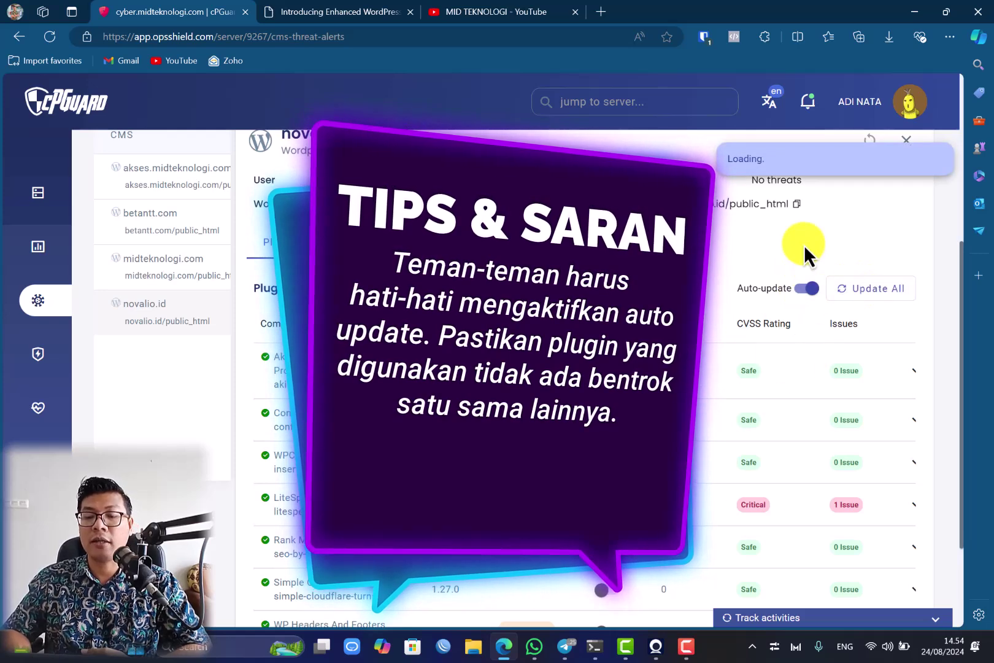
# Expand the LiteSpeed Cache plugin's critical issue and read its vulnerability description and remediation.
pyautogui.scroll(-2, 804, 245)
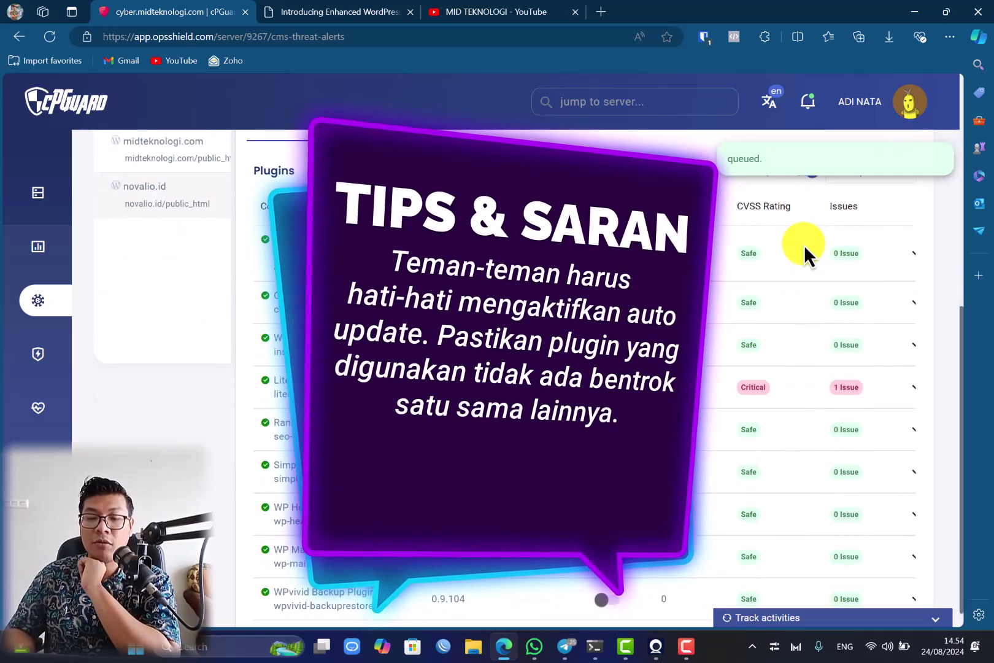
pyautogui.scroll(-1, 804, 245)
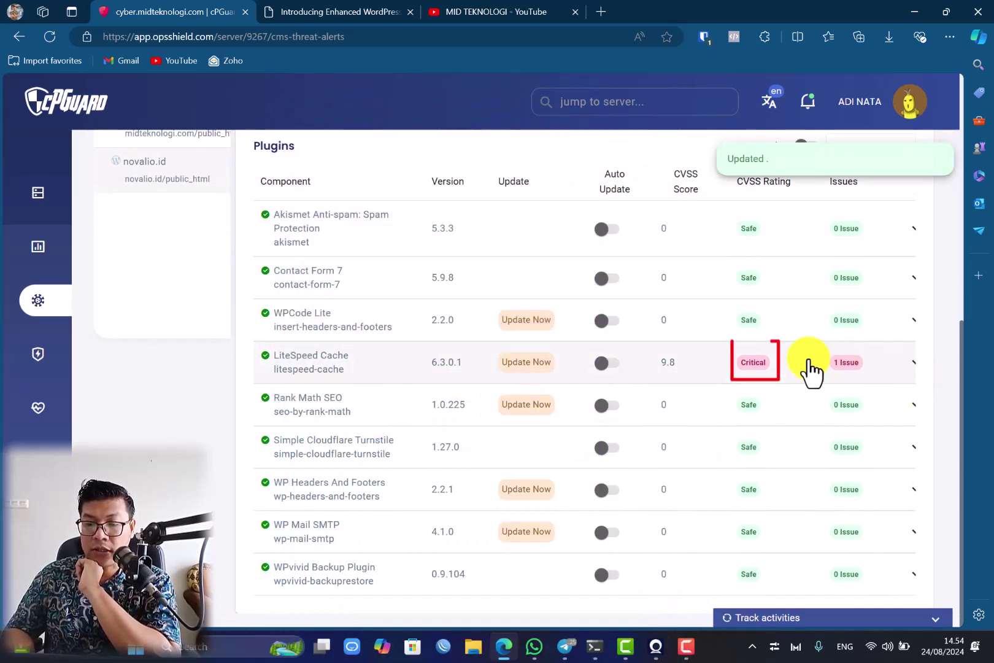
pyautogui.click(754, 362)
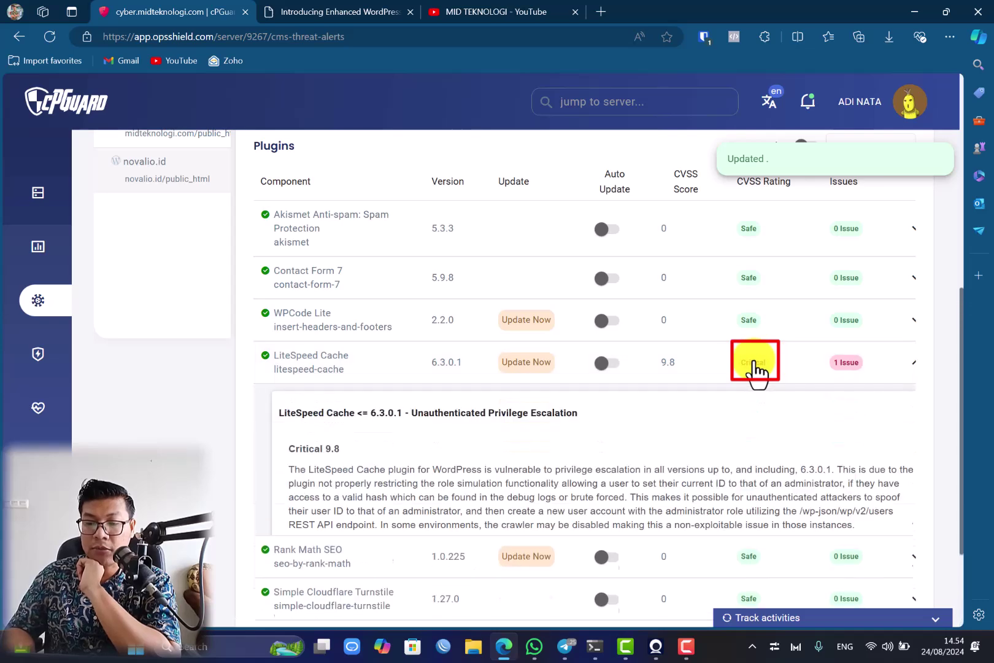
pyautogui.scroll(-2, 754, 370)
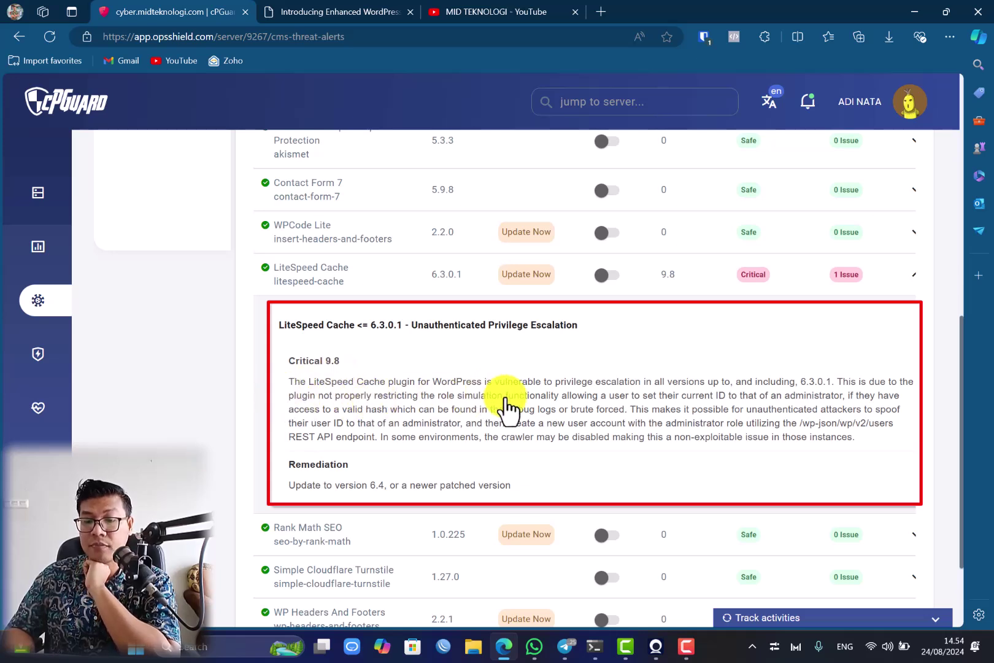
pyautogui.scroll(-1, 525, 453)
pyautogui.scroll(-1, 524, 452)
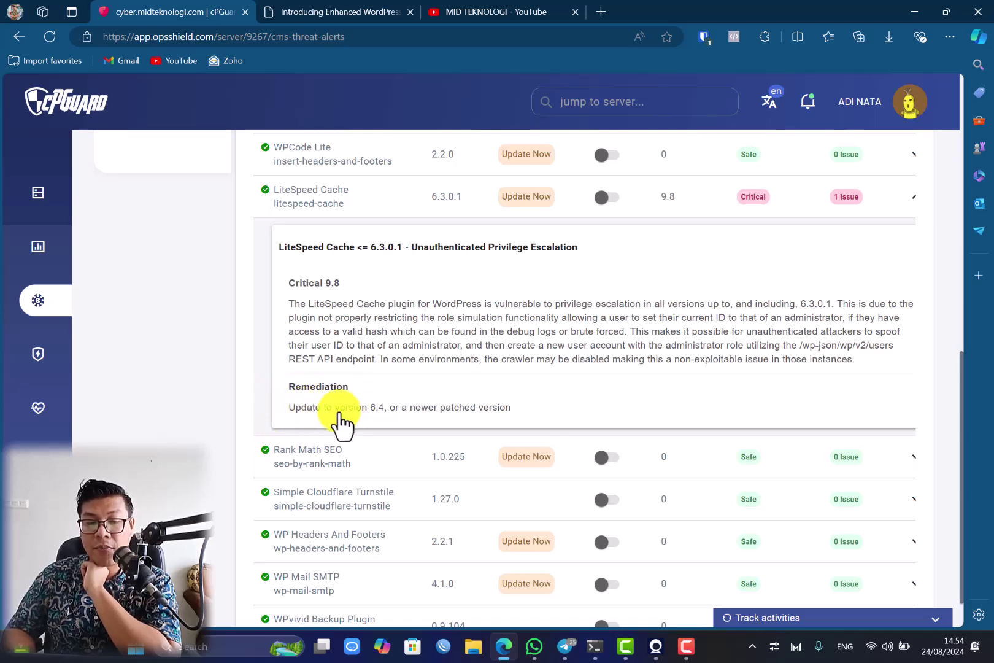
pyautogui.scroll(1, 487, 414)
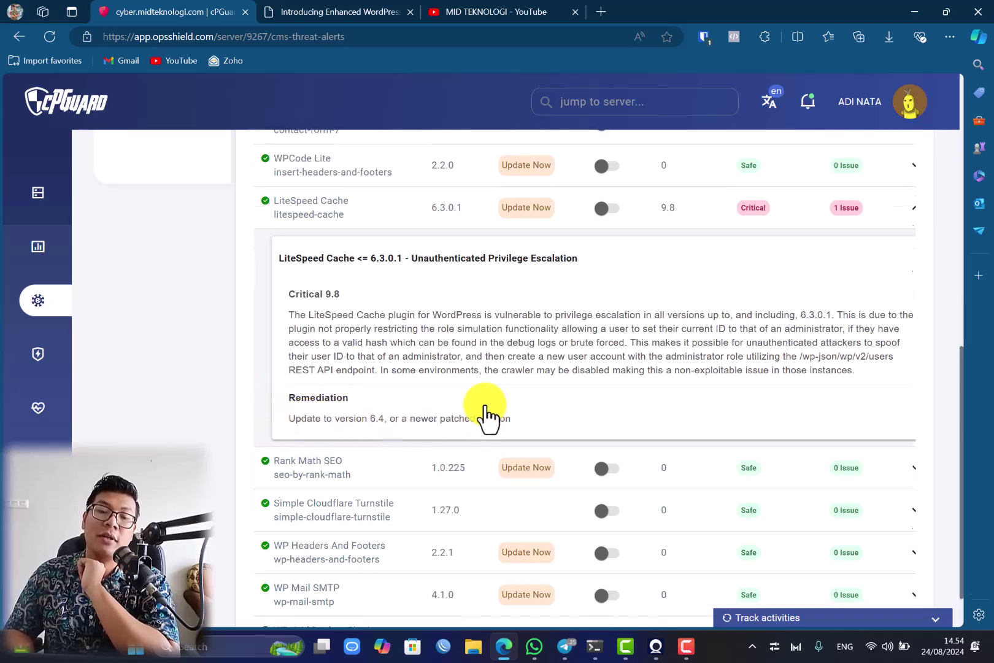
pyautogui.scroll(8, 485, 417)
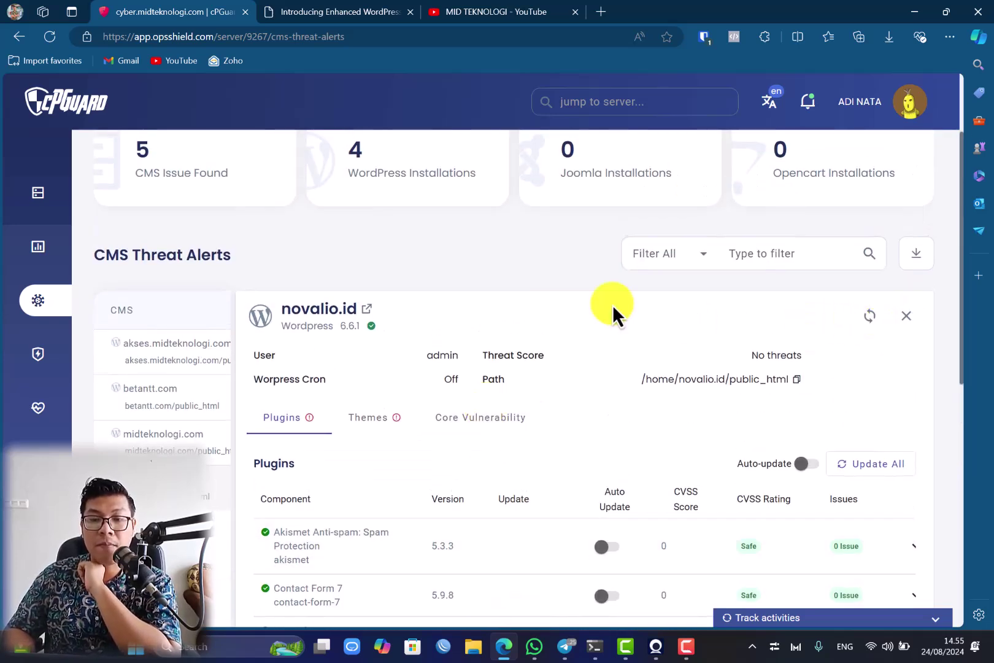
pyautogui.scroll(3, 613, 305)
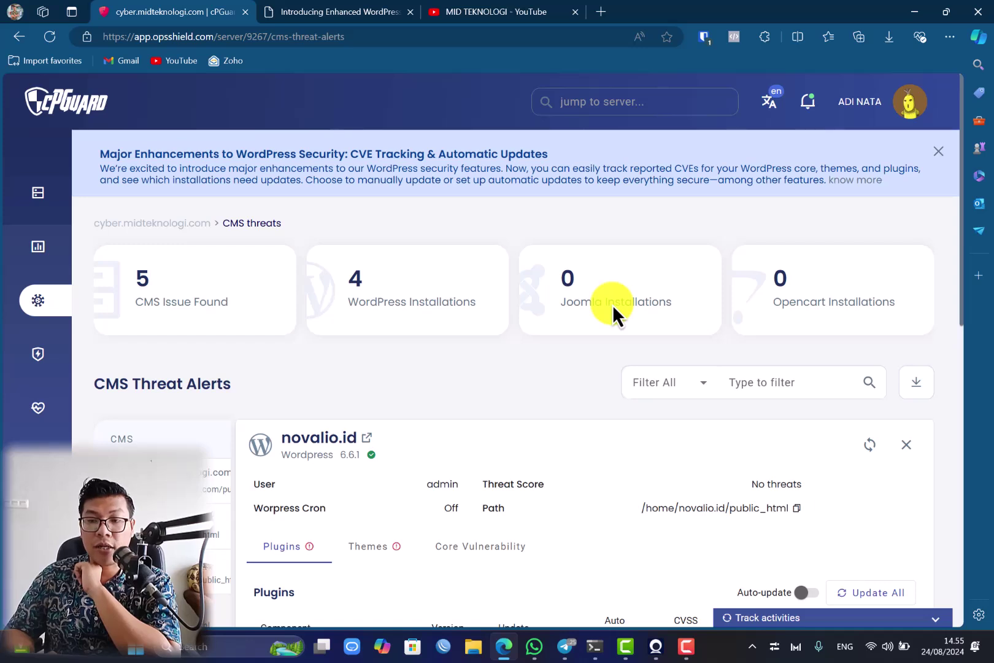
pyautogui.scroll(-2, 613, 304)
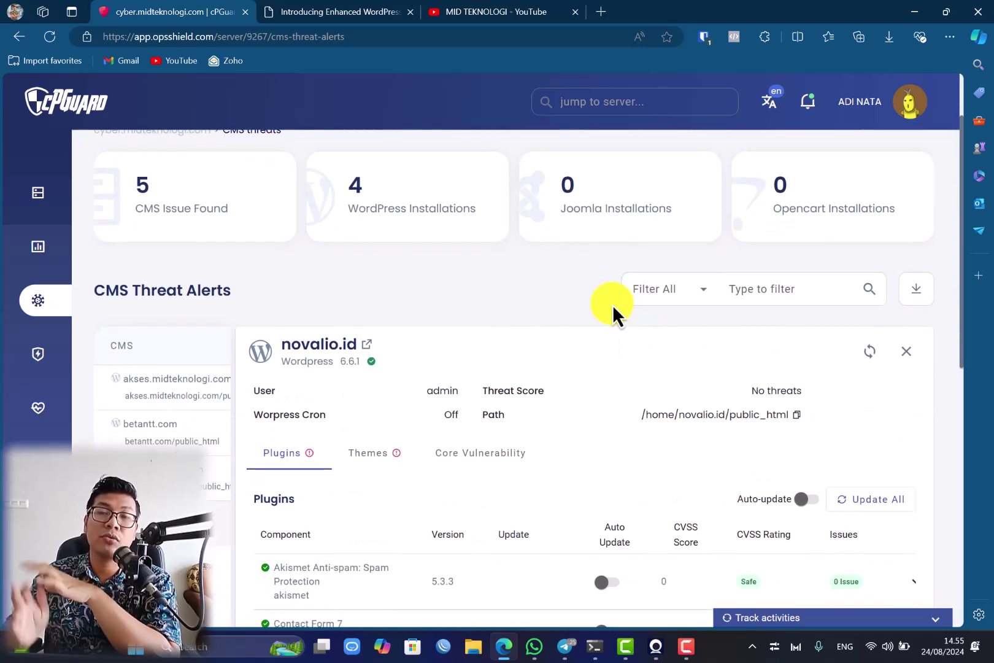